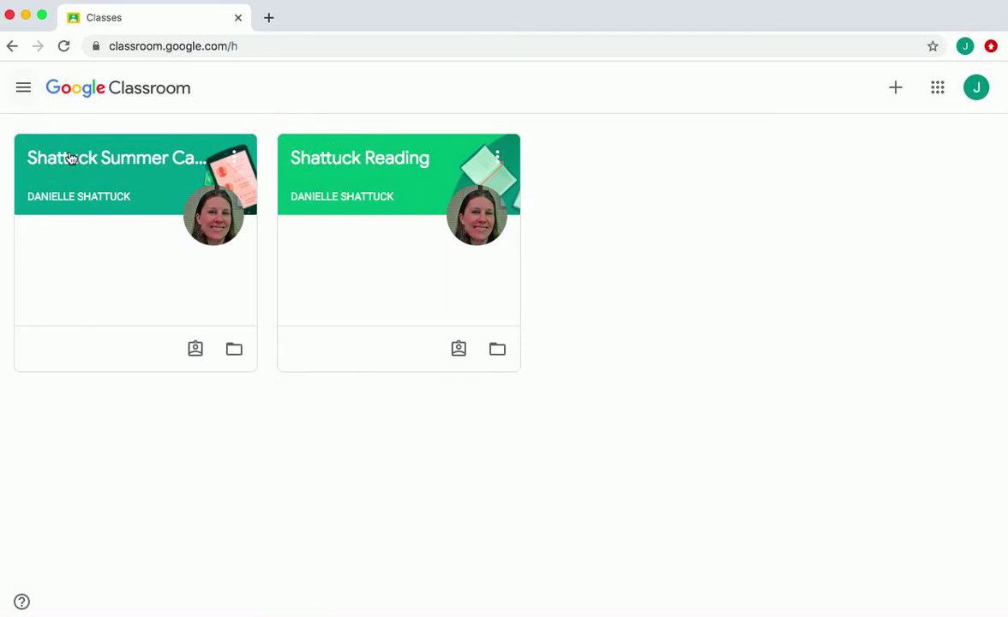
Open the Summer Camp class and return to the overview of all classes
{"action": "left_click", "coordinate": [97, 164]}
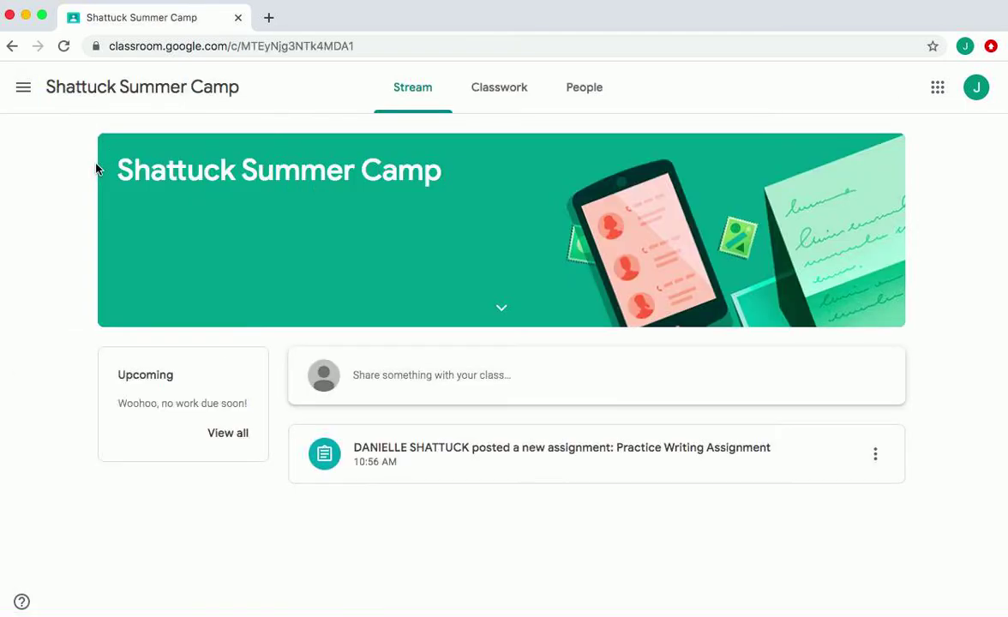
{"action": "left_click", "coordinate": [26, 93]}
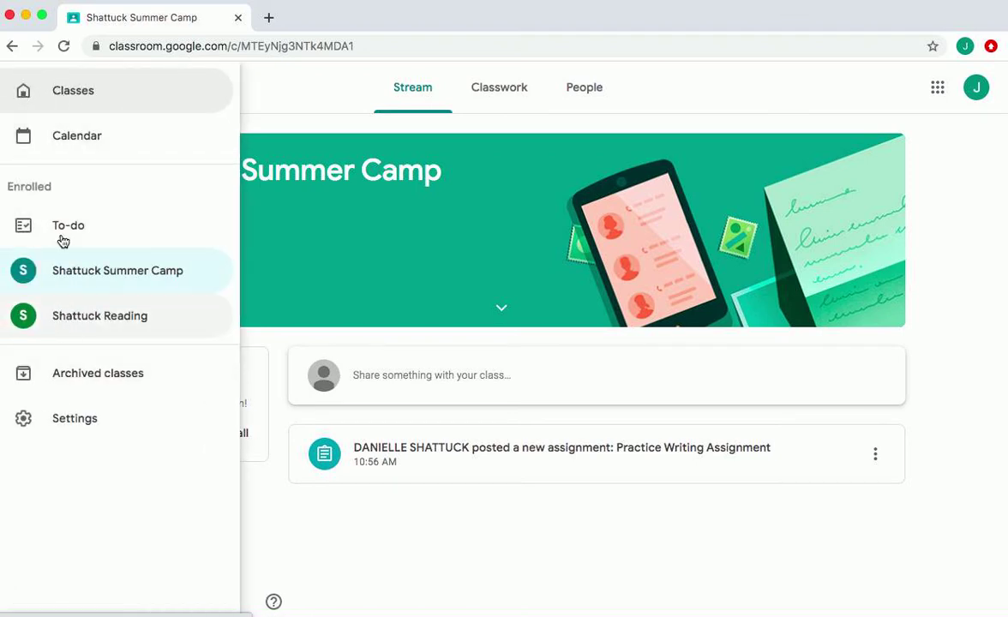
{"action": "left_click", "coordinate": [77, 102]}
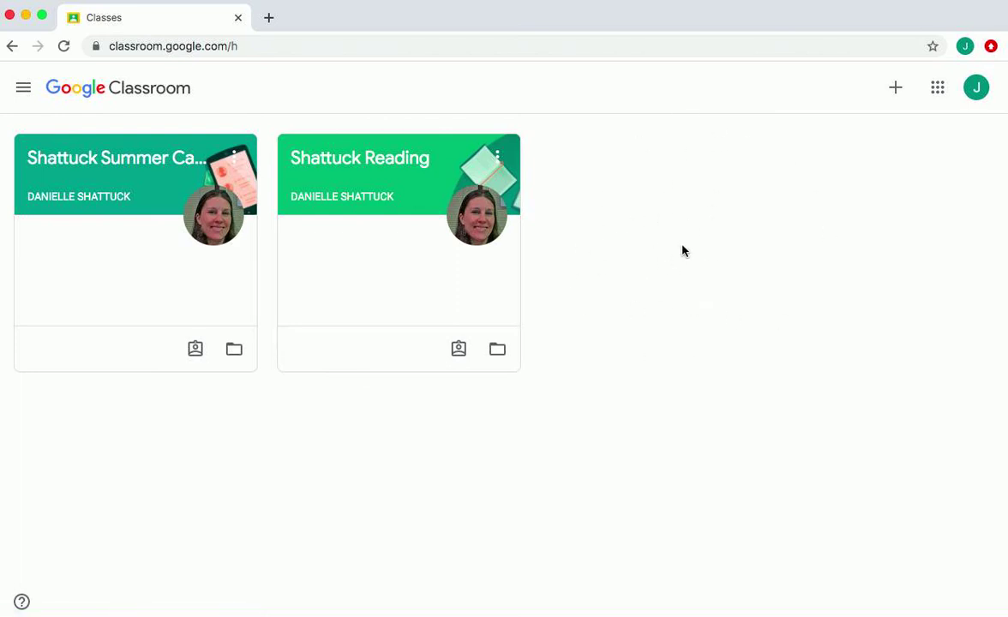
Open the Summer Camp class's classwork, check the student's own work list and return to the classwork
{"action": "left_click", "coordinate": [103, 164]}
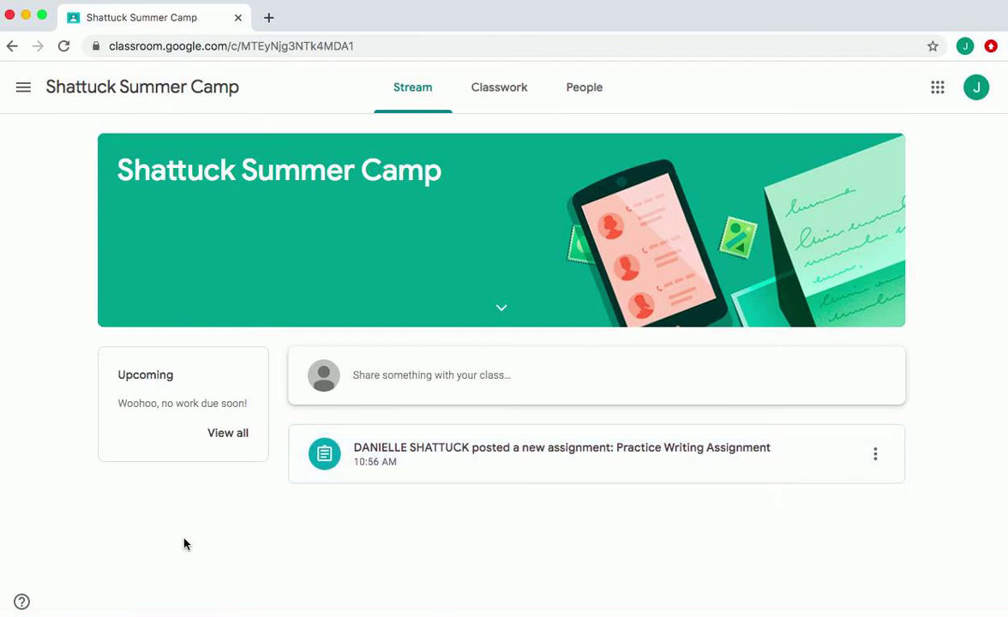
{"action": "left_click", "coordinate": [501, 99]}
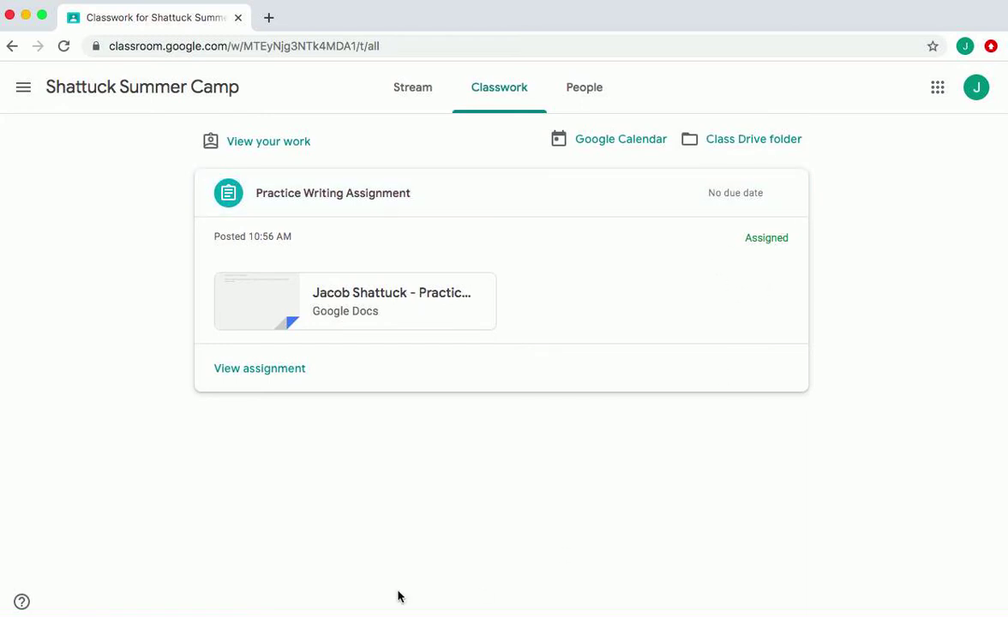
{"action": "left_click", "coordinate": [263, 145]}
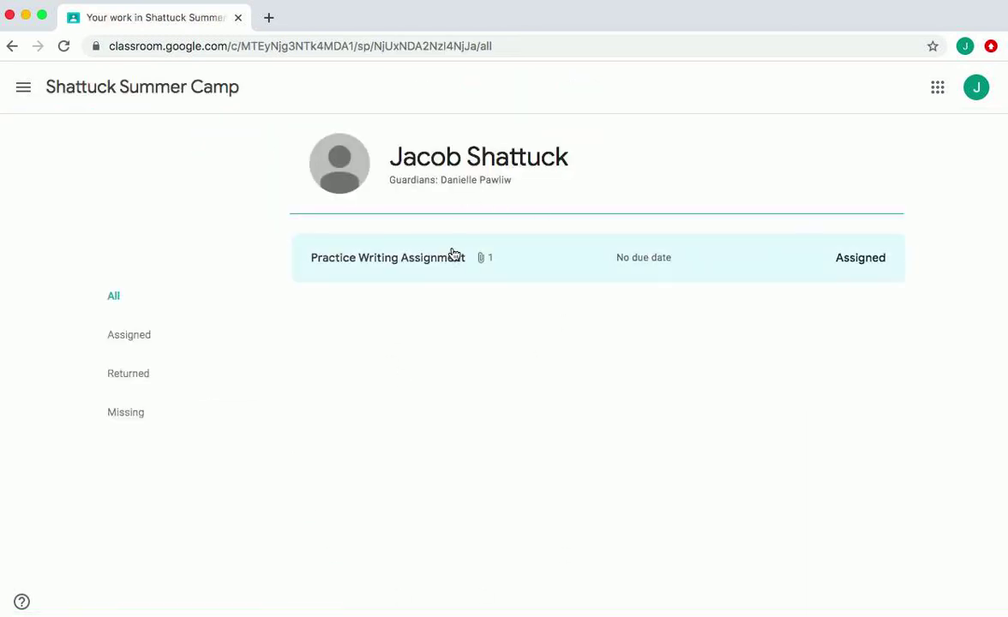
{"action": "left_click", "coordinate": [11, 50]}
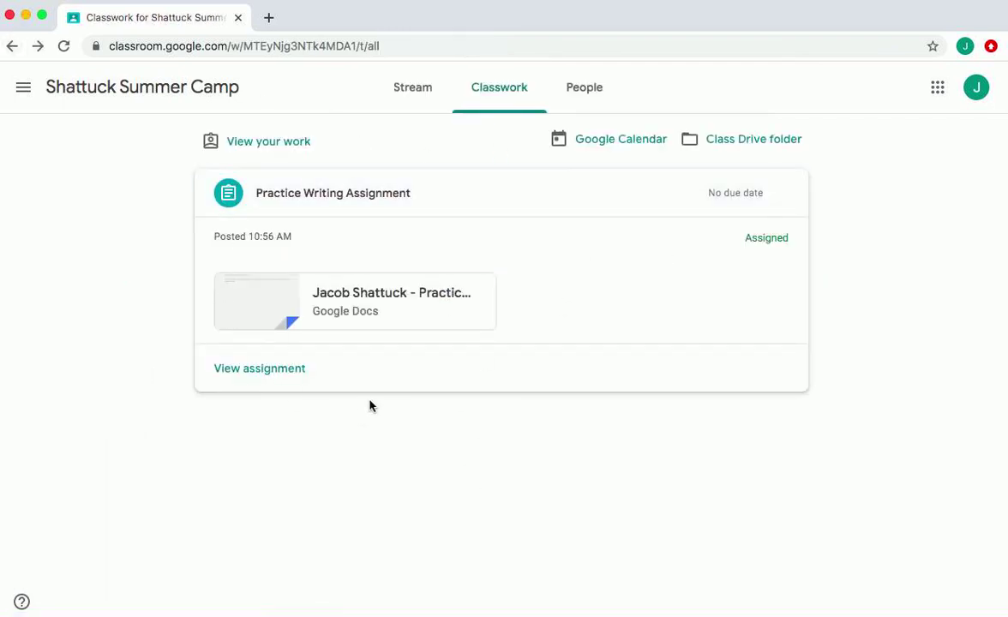
Open the Practice Writing Assignment's details and send the teacher the private comment "Send my teacher a message."
{"action": "left_click", "coordinate": [266, 373]}
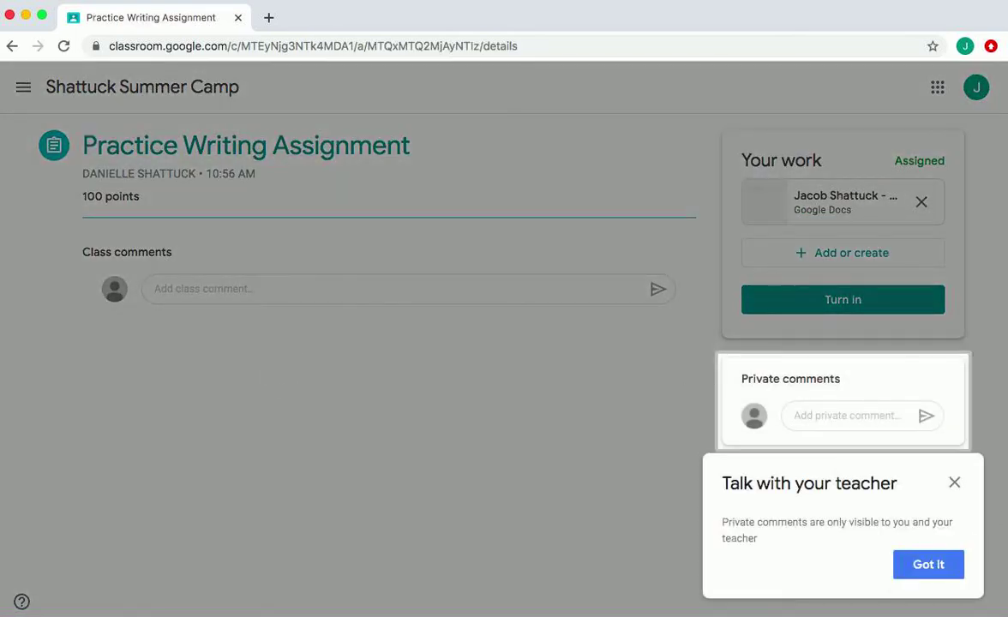
{"action": "left_click", "coordinate": [954, 483]}
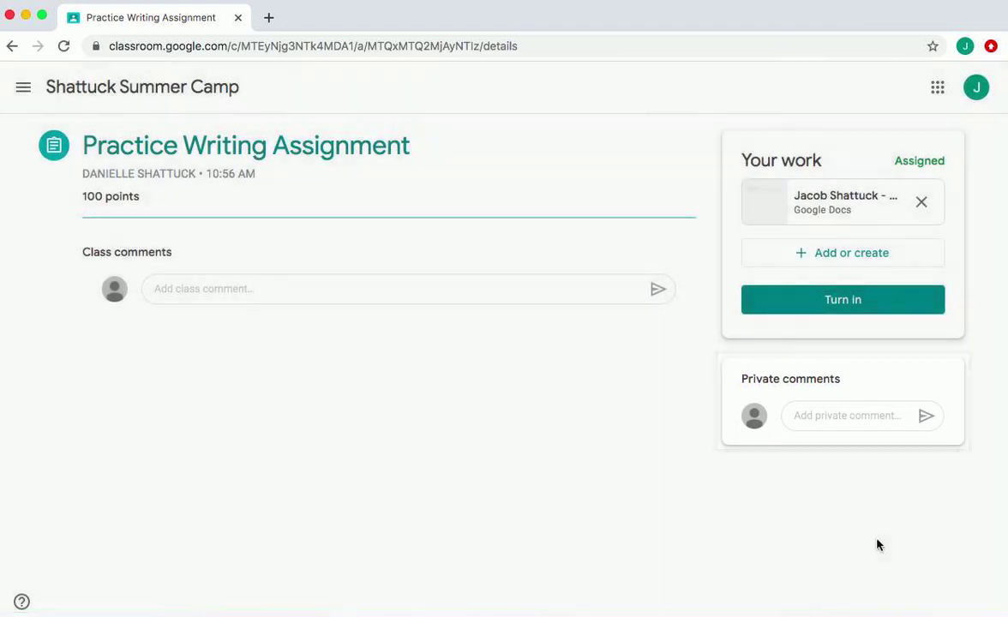
{"action": "left_click", "coordinate": [815, 417]}
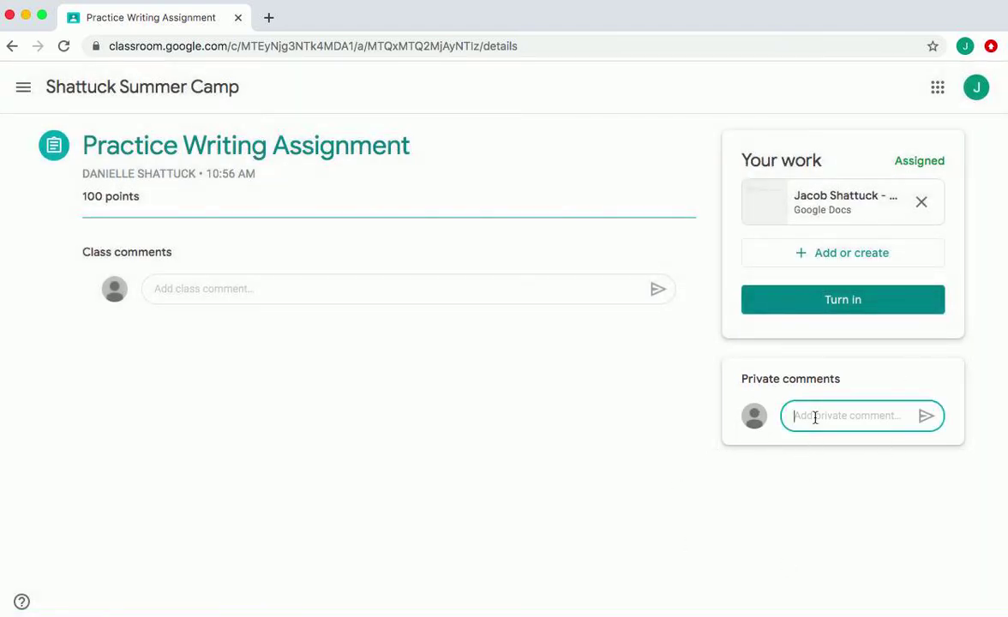
{"action": "type", "text": "Send my"}
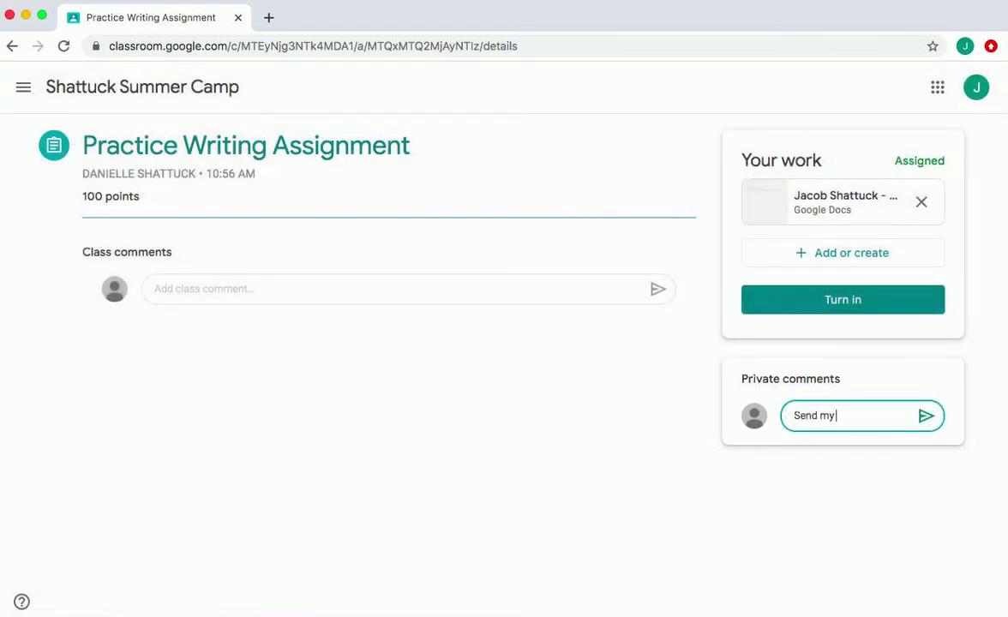
{"action": "type", "text": " teacher a message"}
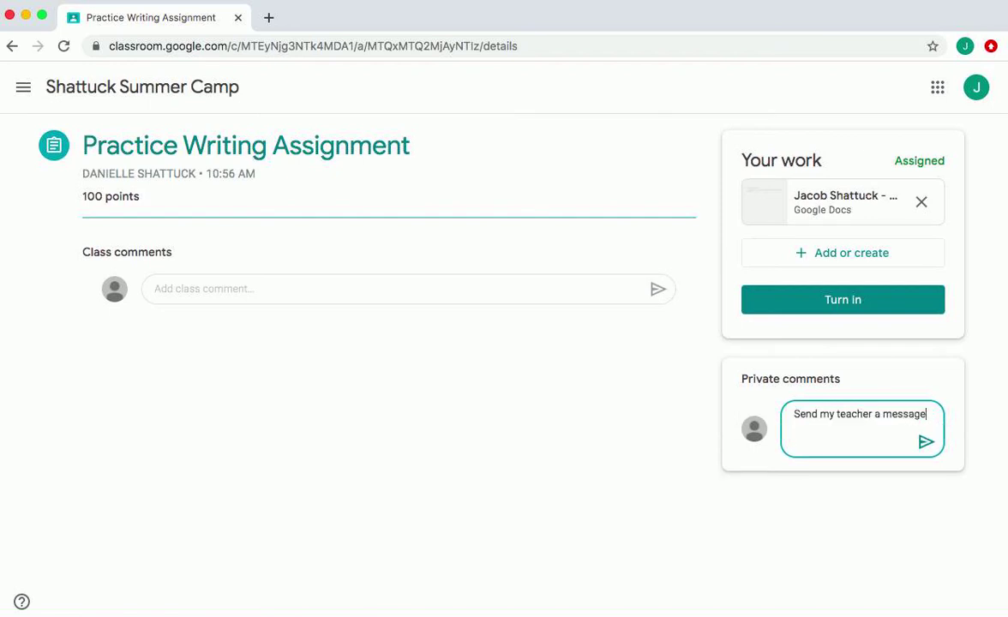
{"action": "type", "text": "."}
{"action": "left_click", "coordinate": [925, 442]}
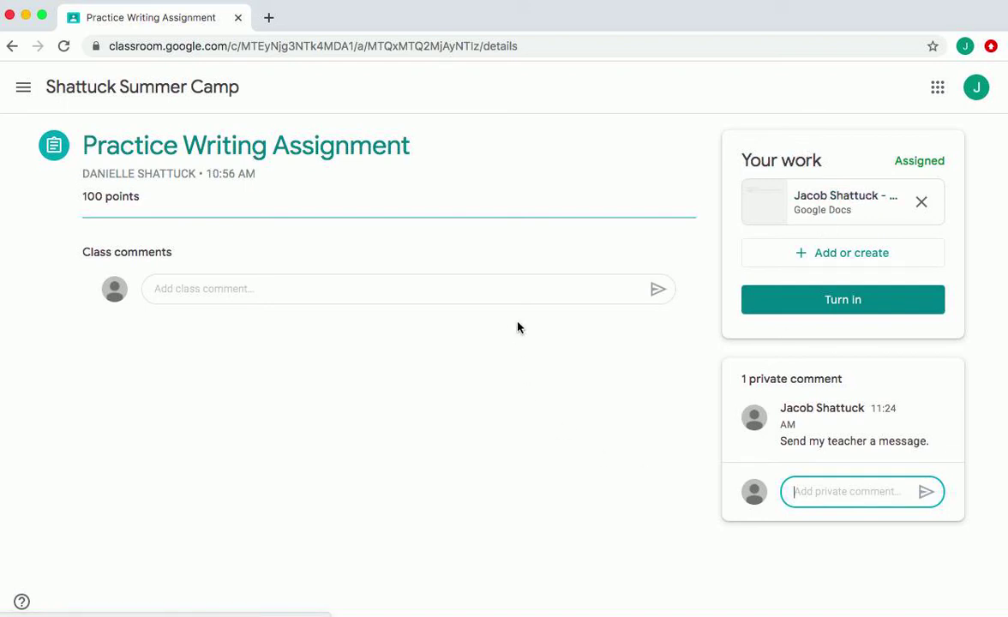
Open the assignment's attached document, acknowledge the view history notice and hide the document outline
{"action": "left_click", "coordinate": [837, 203]}
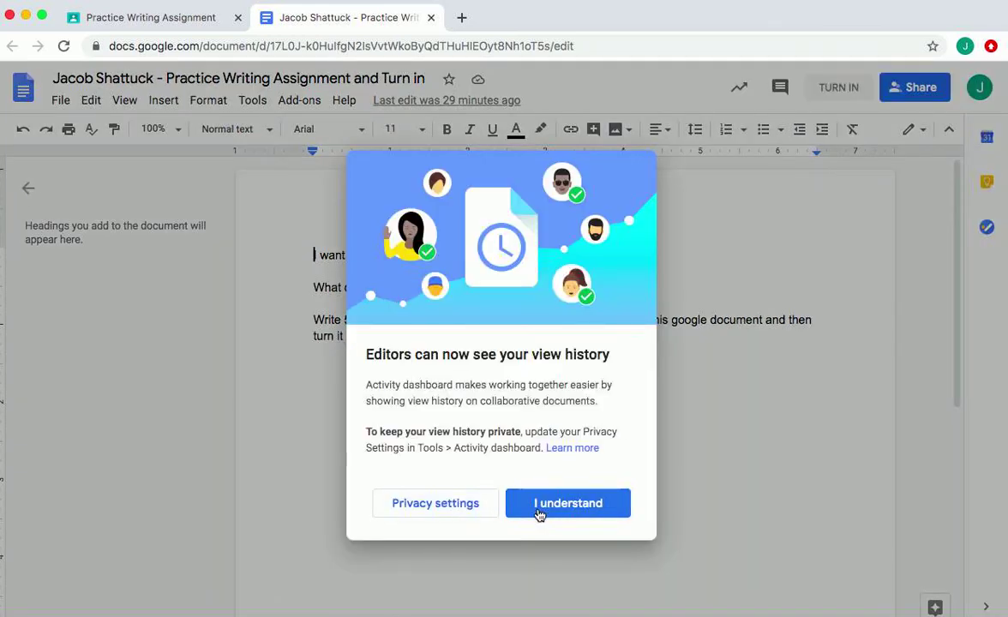
{"action": "left_click", "coordinate": [541, 505]}
{"action": "left_click", "coordinate": [24, 188]}
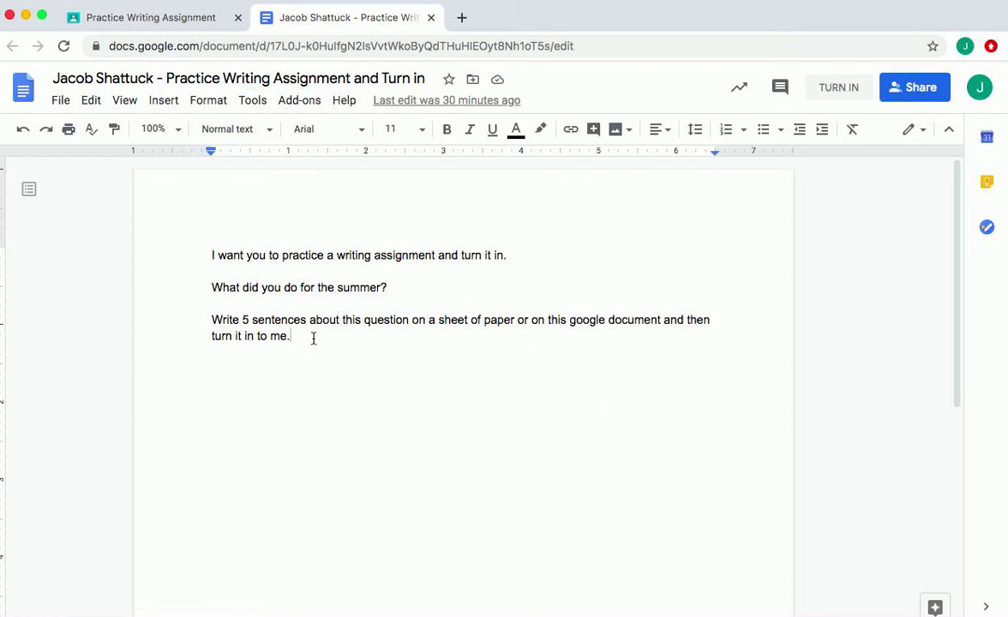
Add a new paragraph reading "Write you story......" below the assignment instructions
{"action": "key", "text": "Return"}
{"action": "key", "text": "Return"}
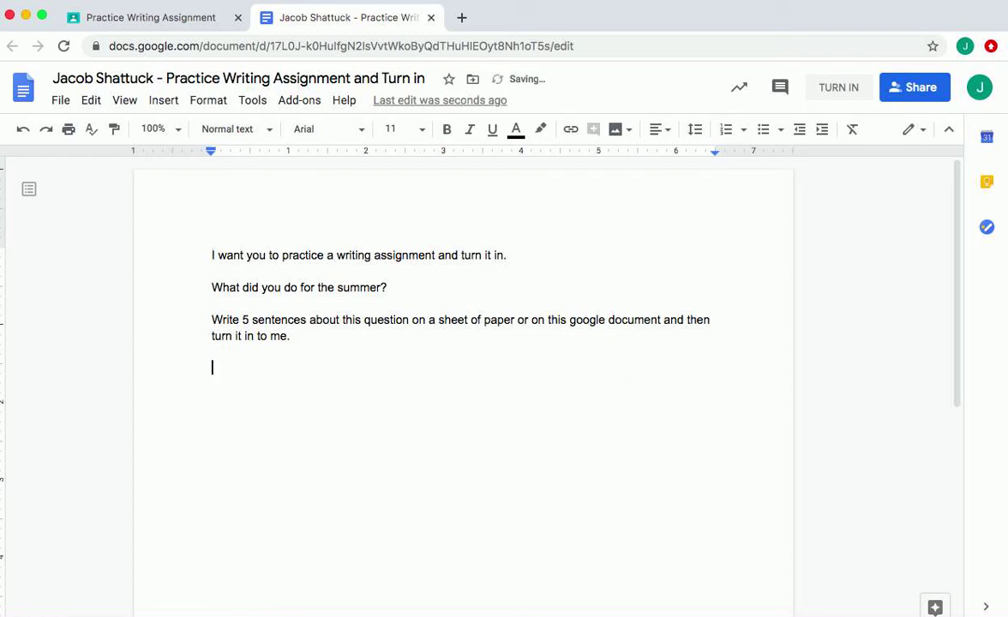
{"action": "type", "text": "Write you st"}
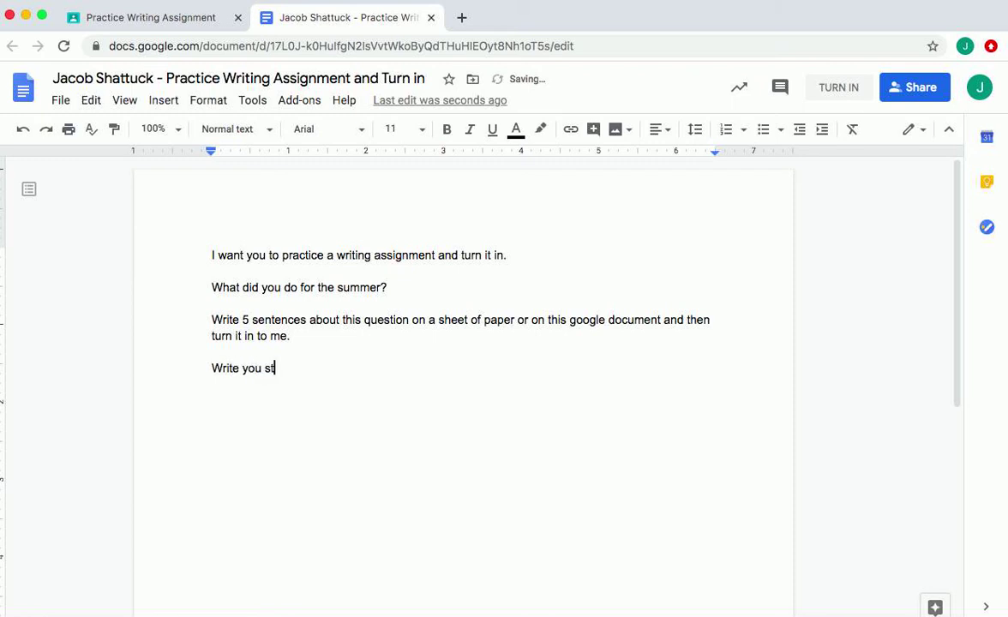
{"action": "type", "text": "ory......"}
Apply the suggested correction of "you" to "your" in the story line and close the document
{"action": "left_click", "coordinate": [252, 363]}
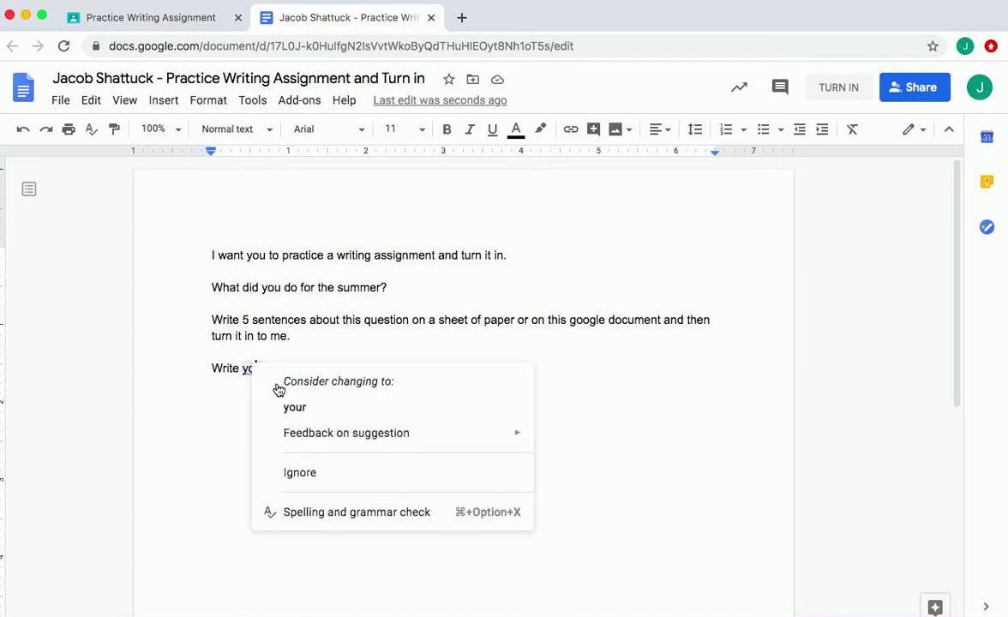
{"action": "left_click", "coordinate": [291, 410]}
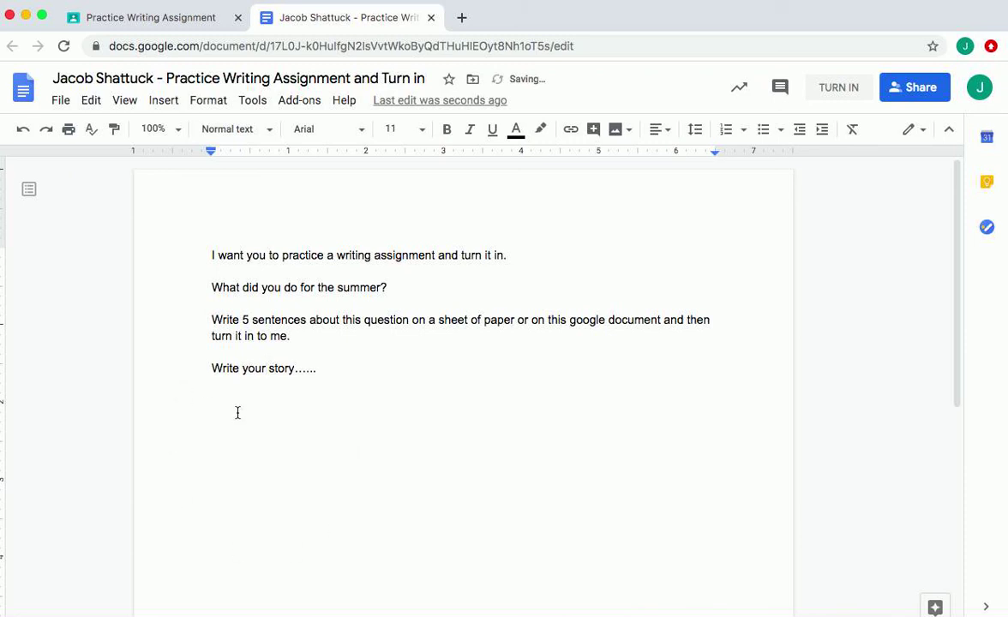
{"action": "left_click", "coordinate": [333, 370]}
{"action": "left_click", "coordinate": [431, 17]}
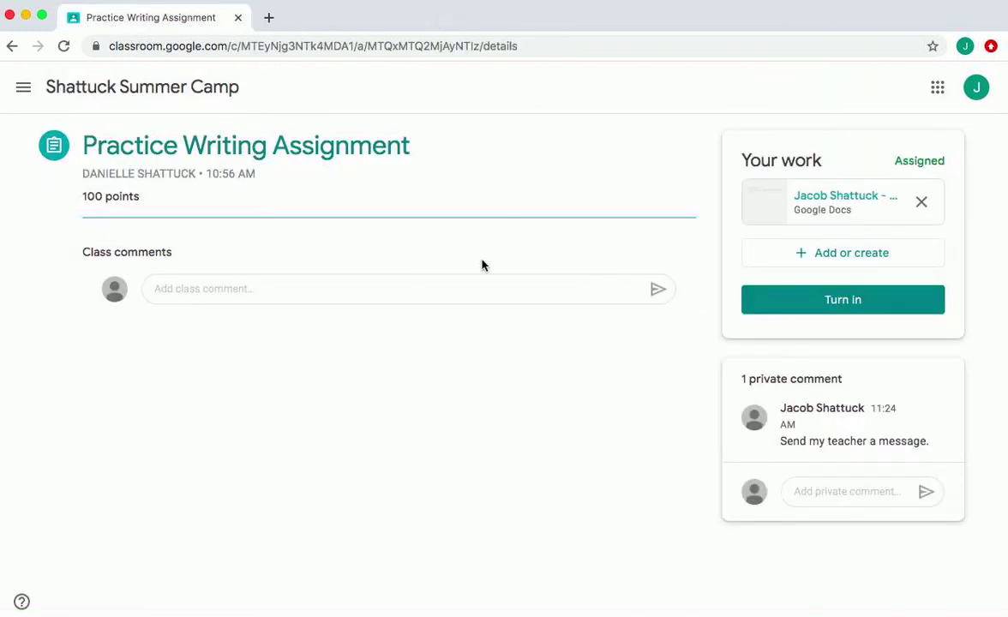
Reopen the attached document to check that the story line was saved, and close it again
{"action": "left_click", "coordinate": [813, 208]}
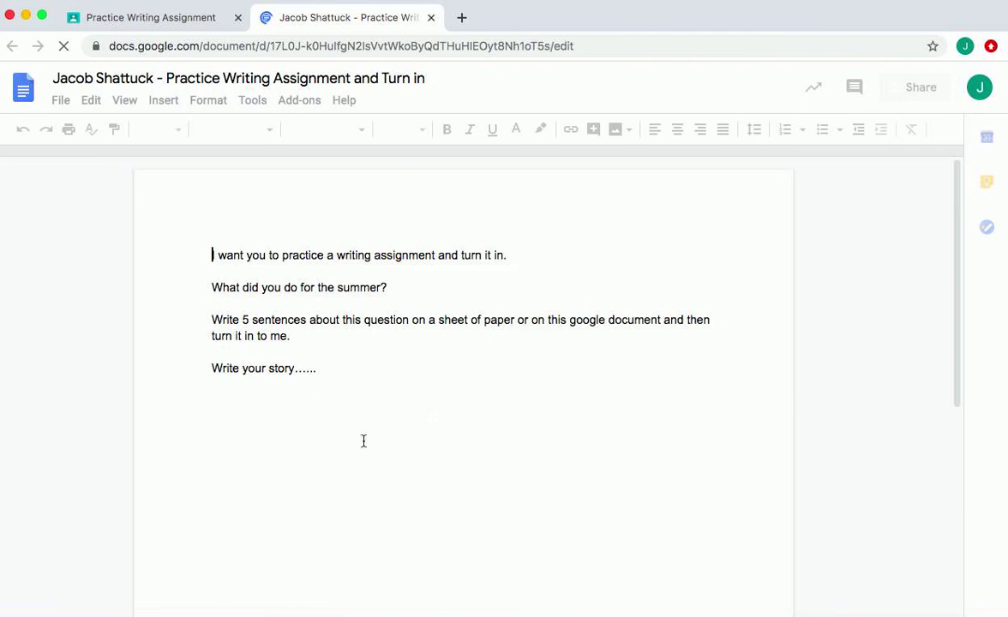
{"action": "triple_click", "coordinate": [373, 367]}
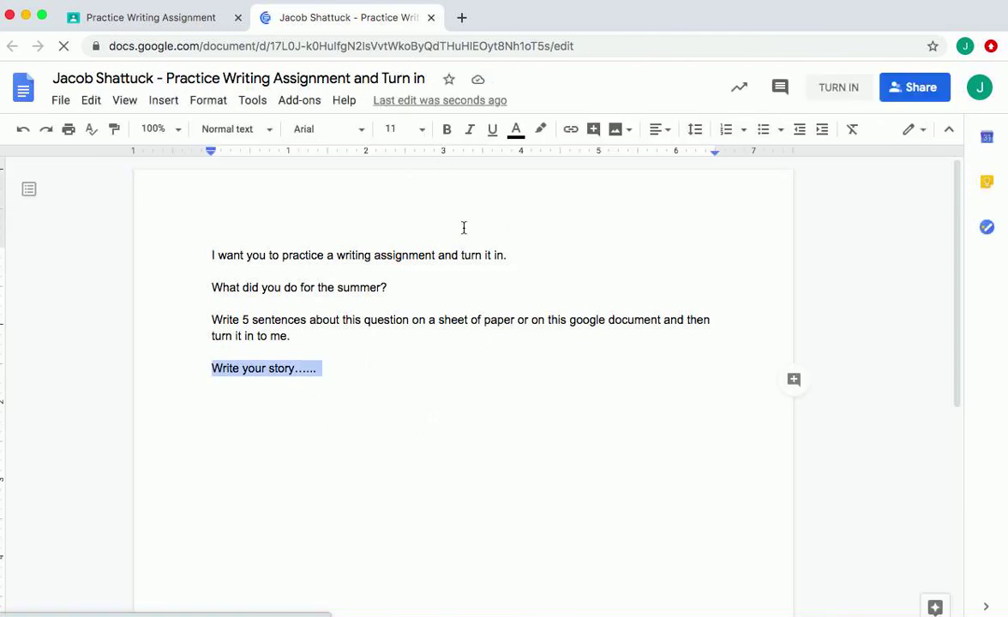
{"action": "left_click", "coordinate": [431, 17]}
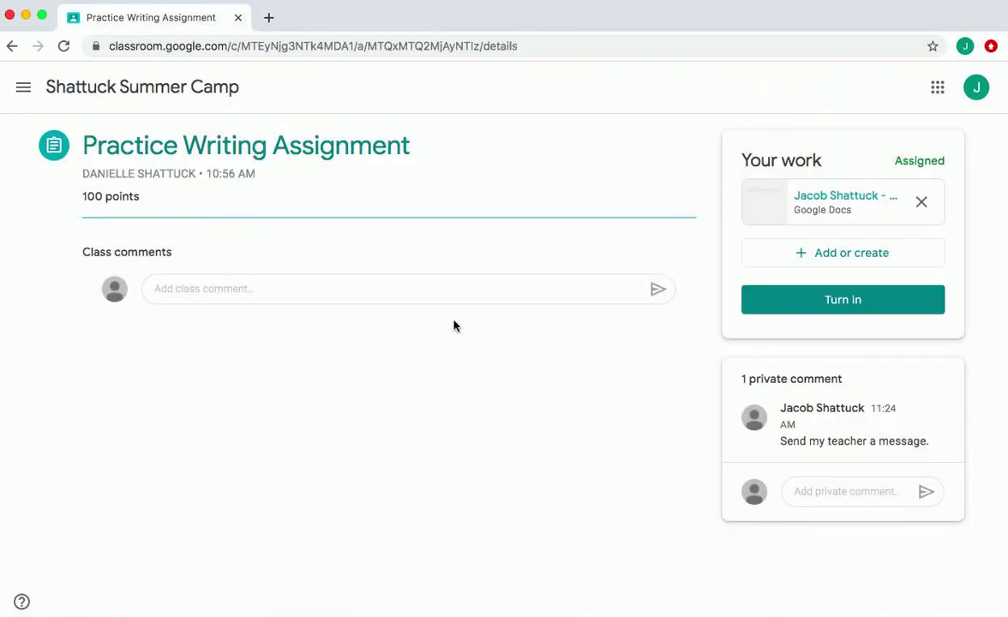
Turn in the Practice Writing Assignment with its attached document and unsubmit it again
{"action": "left_click", "coordinate": [864, 301]}
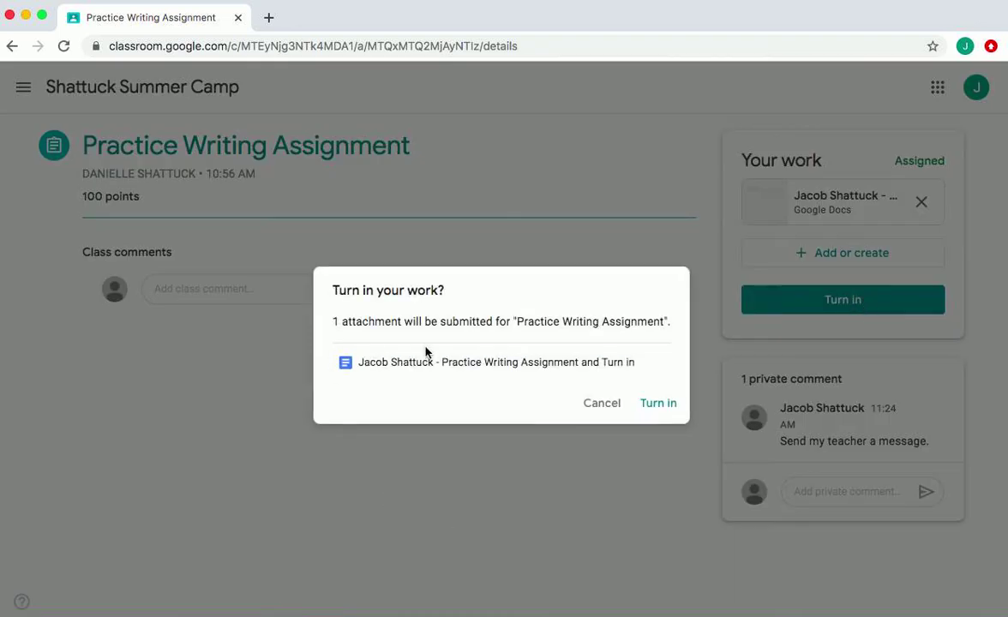
{"action": "left_click", "coordinate": [662, 405]}
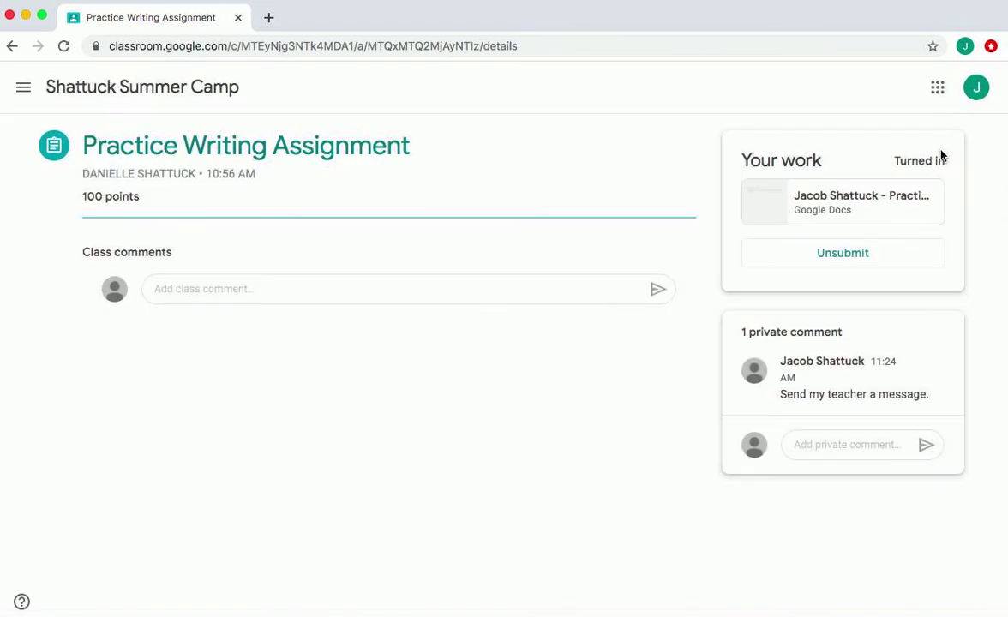
{"action": "left_click", "coordinate": [850, 254]}
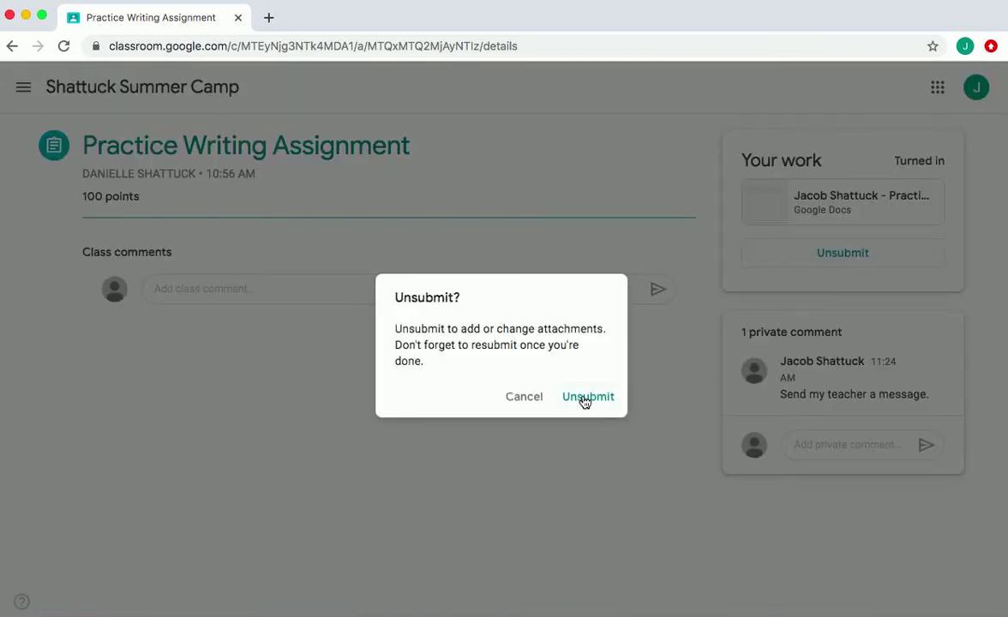
{"action": "left_click", "coordinate": [583, 398]}
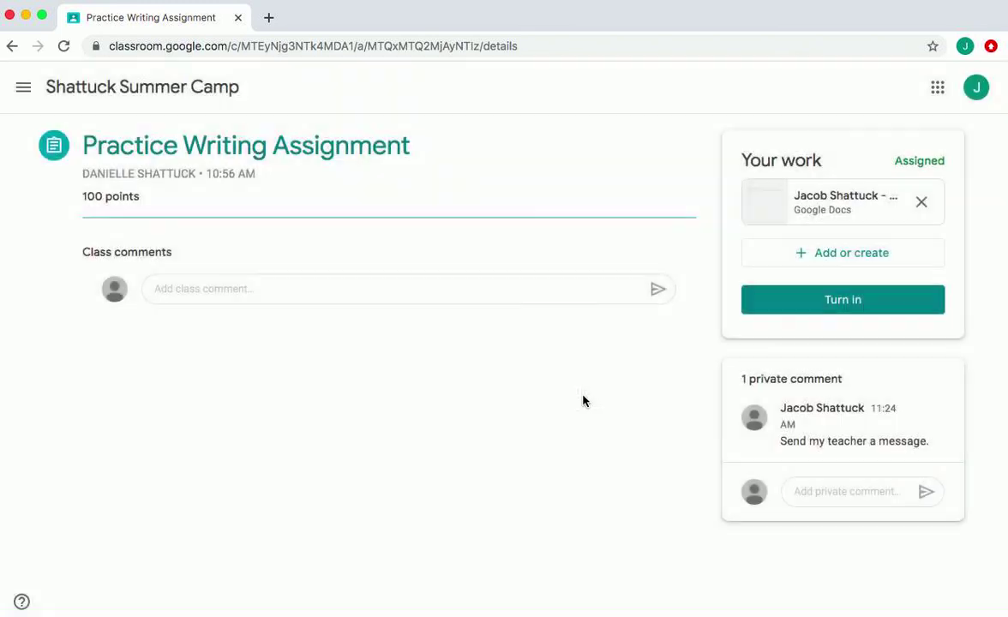
Reopen the attached document, add the line "Add on......" below the story line, dismiss the document status tip and close the document
{"action": "left_click", "coordinate": [815, 203]}
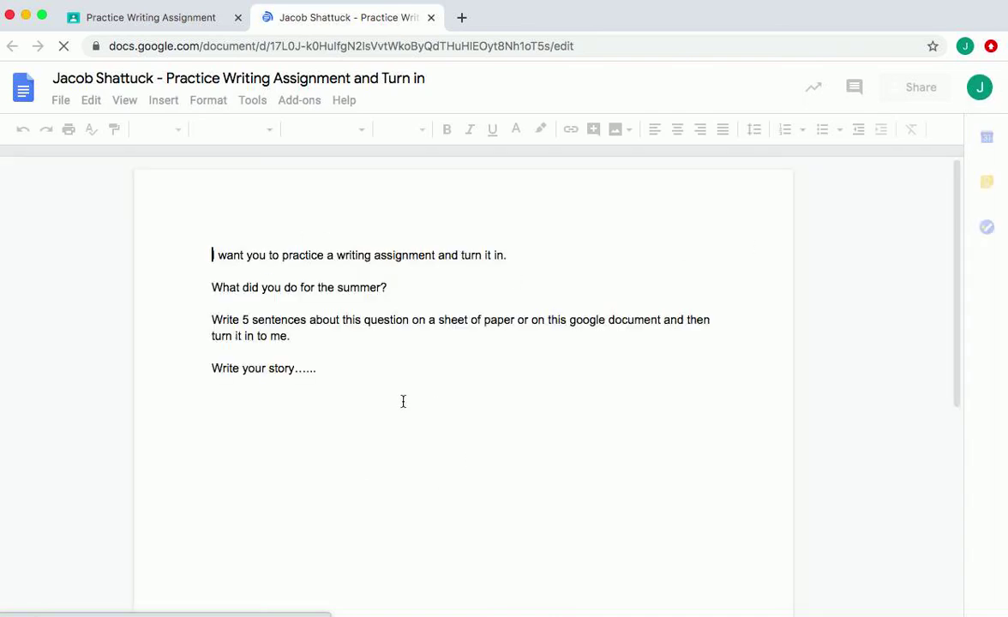
{"action": "left_click", "coordinate": [339, 371]}
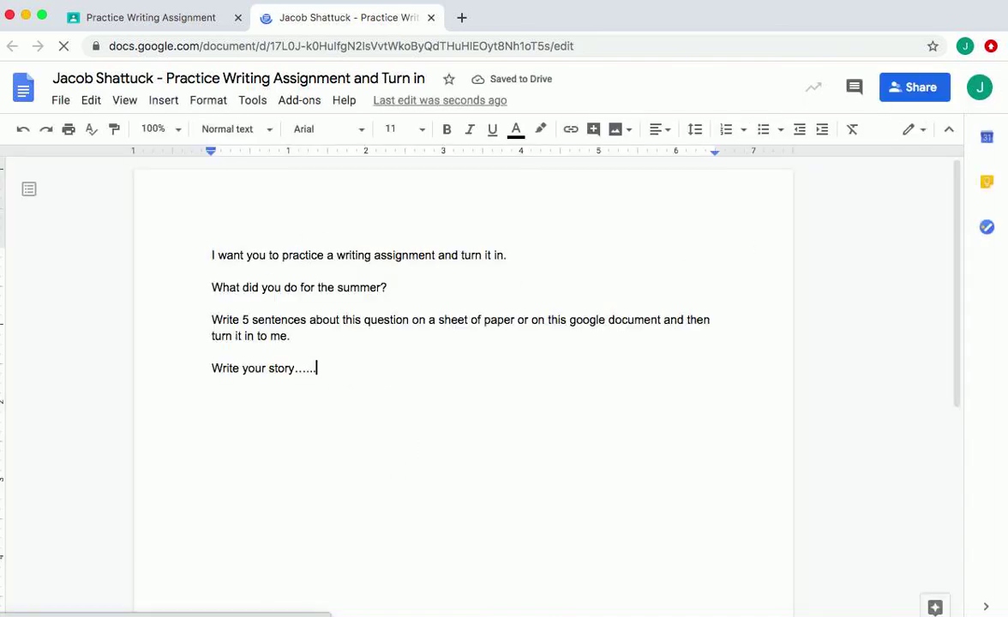
{"action": "key", "text": "Return"}
{"action": "type", "text": "Add on......"}
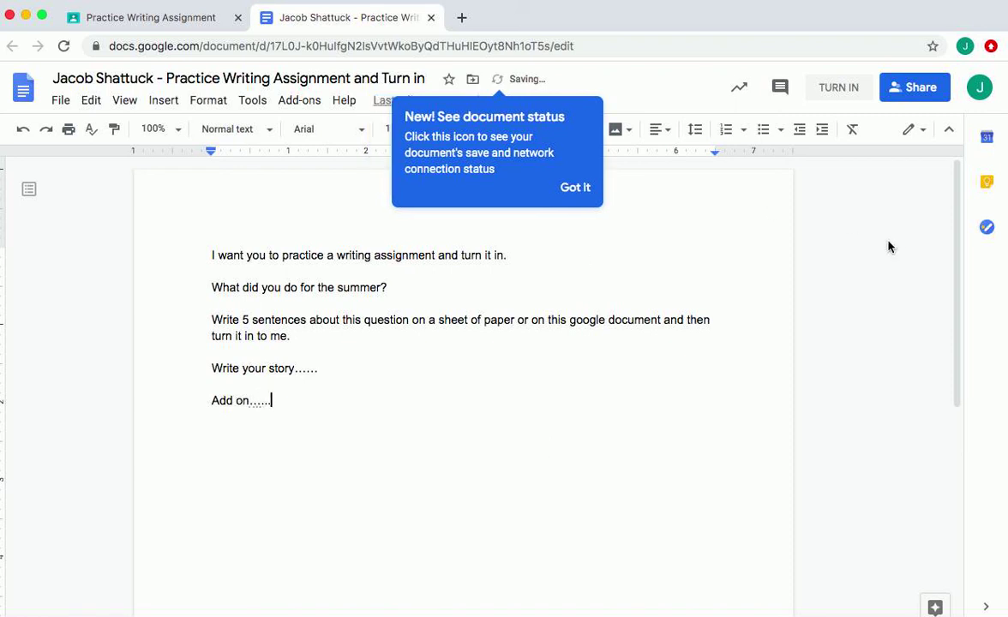
{"action": "left_click", "coordinate": [573, 189]}
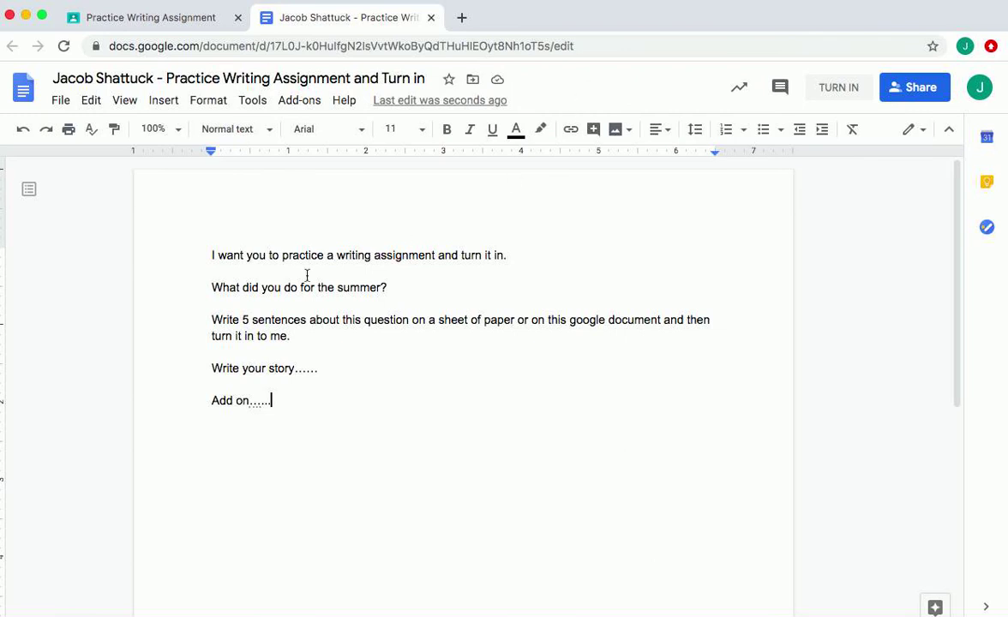
{"action": "left_click", "coordinate": [431, 17]}
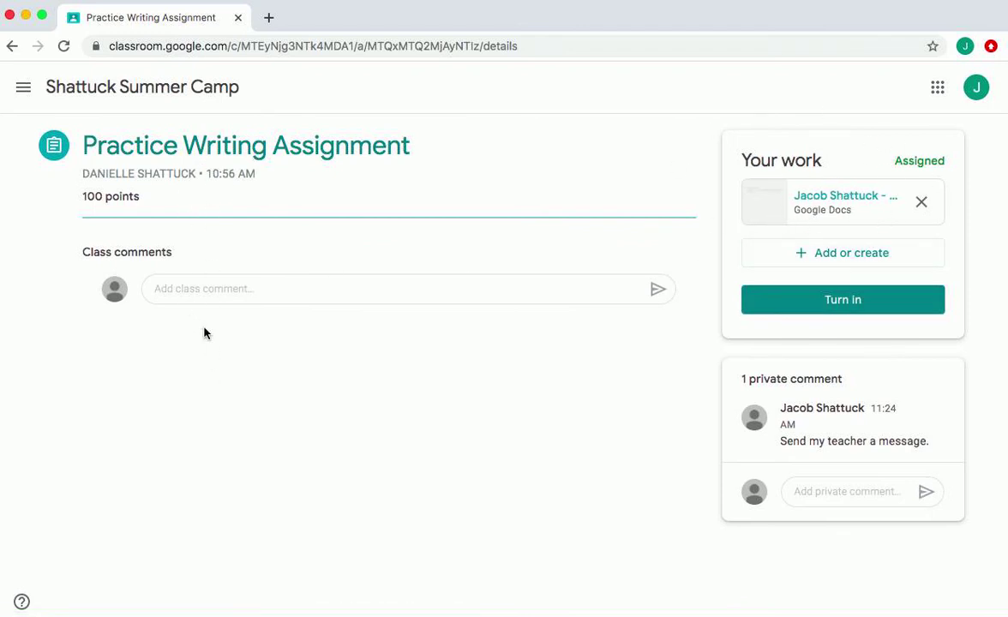
Create a new Google Docs attachment for the assignment and enter the text "Type in here" in it
{"action": "left_click", "coordinate": [840, 256]}
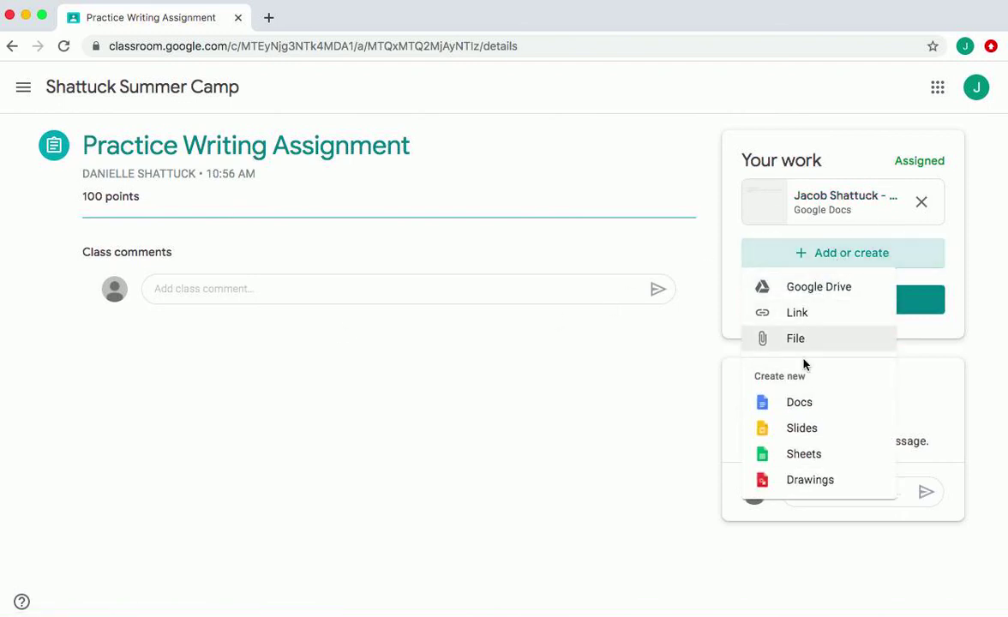
{"action": "left_click", "coordinate": [800, 404]}
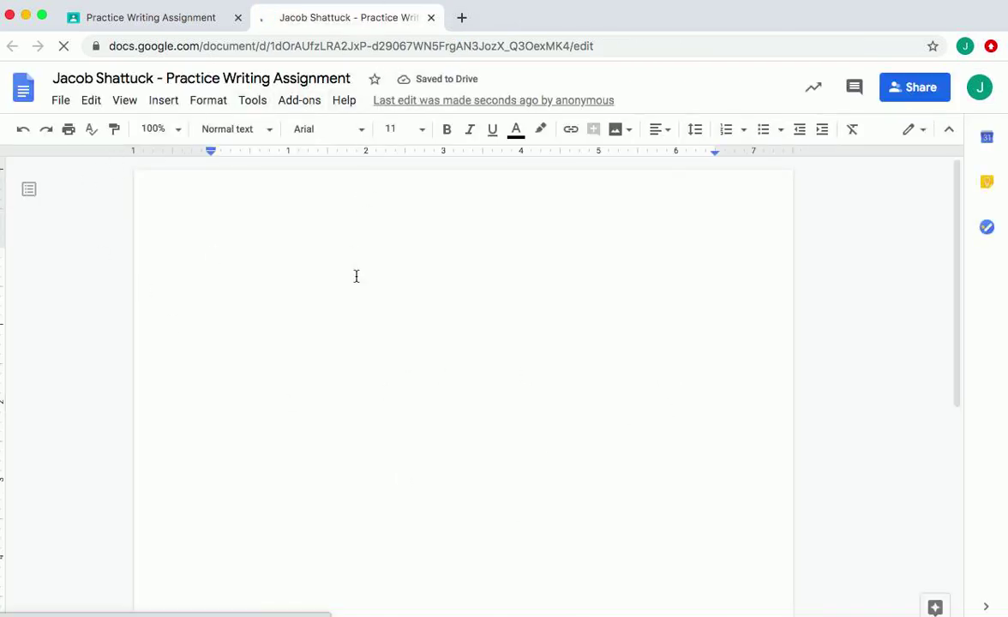
{"action": "type", "text": "Type in here"}
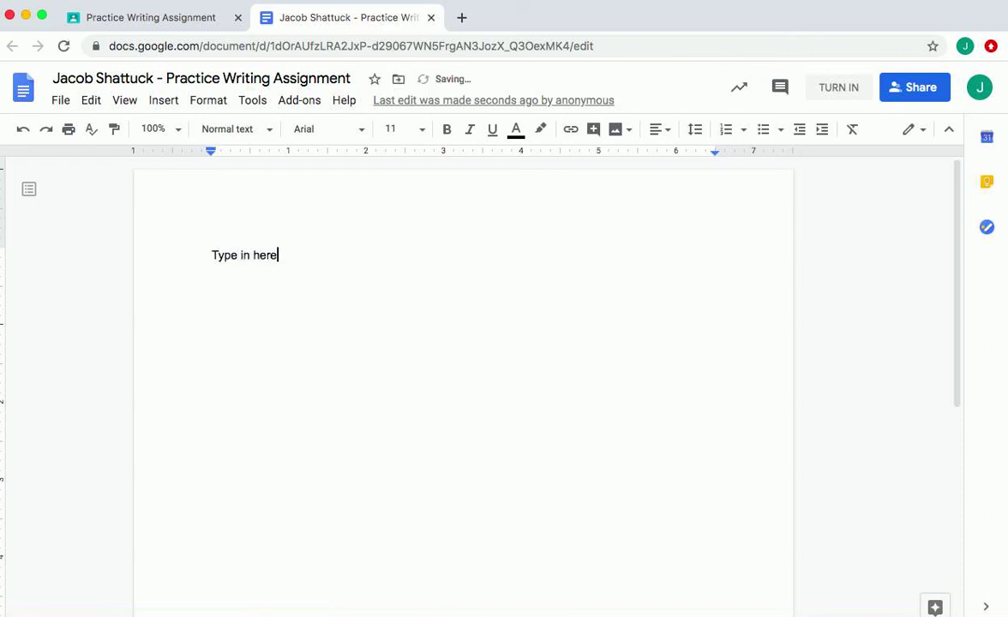
Continue the document's line with "......just what you want to say." and close the document
{"action": "type", "text": "......just"}
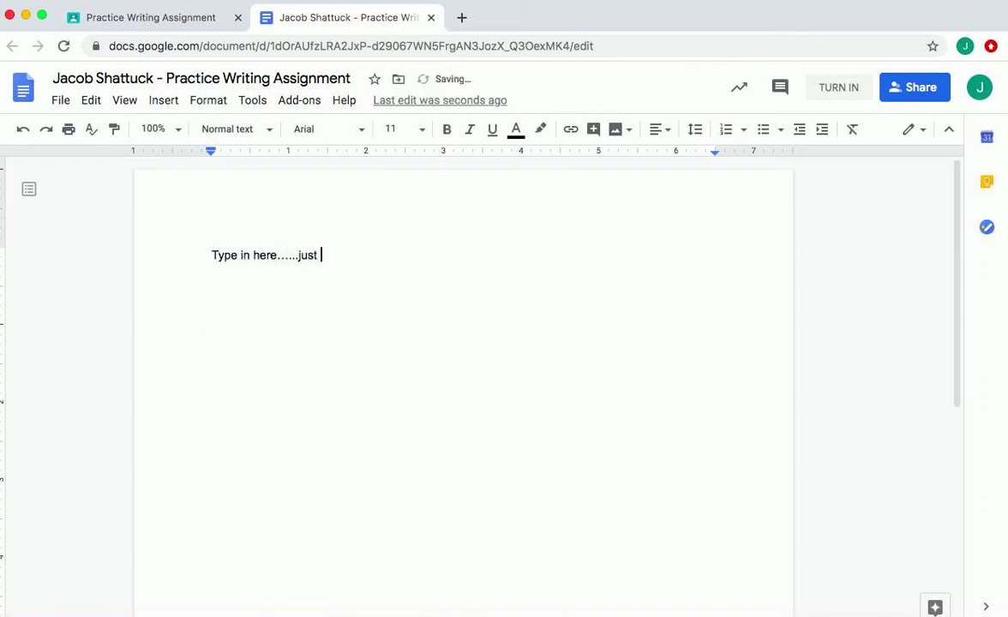
{"action": "type", "text": " what you want to say."}
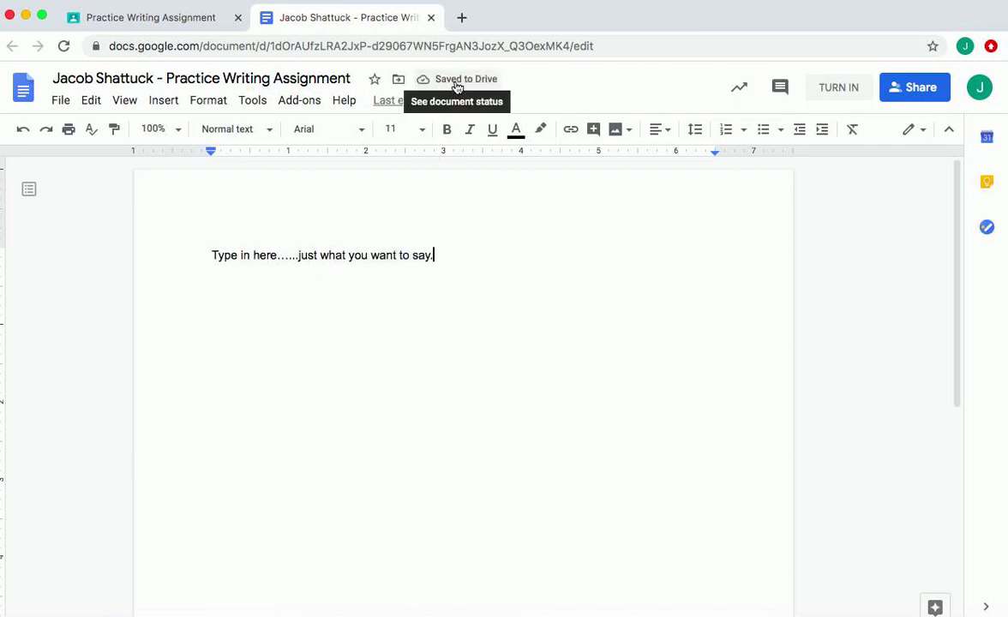
{"action": "left_click", "coordinate": [430, 18]}
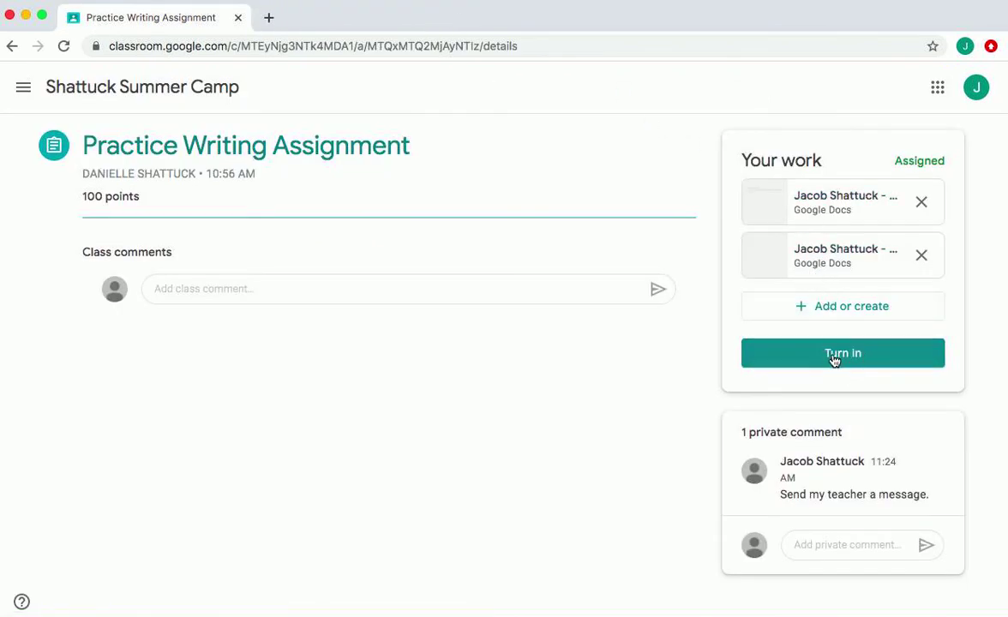
Examine the file upload option for adding work to the assignment and leave it without attaching a file
{"action": "left_click", "coordinate": [868, 310]}
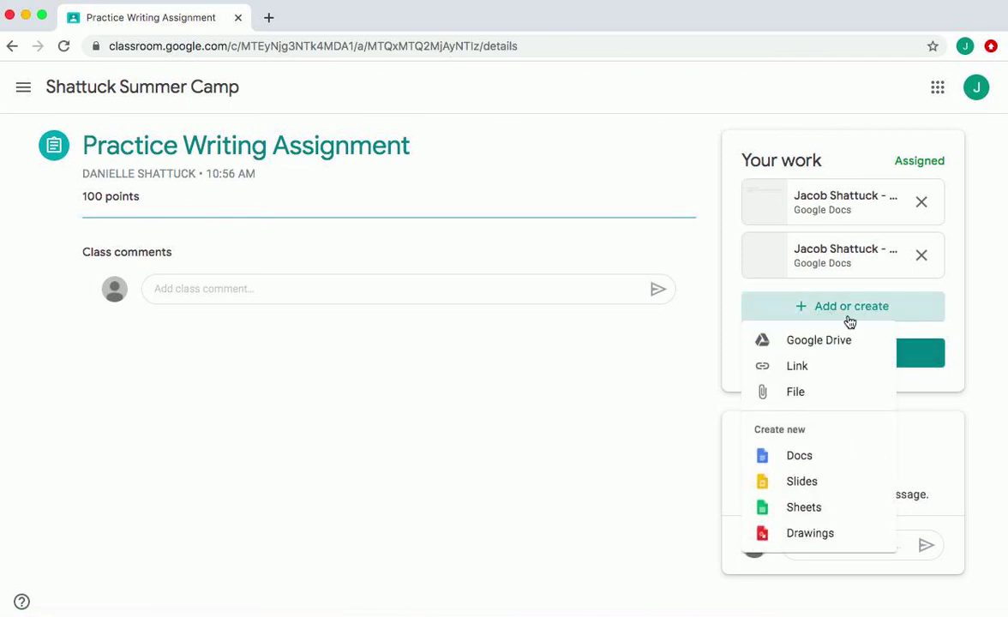
{"action": "left_click", "coordinate": [796, 394]}
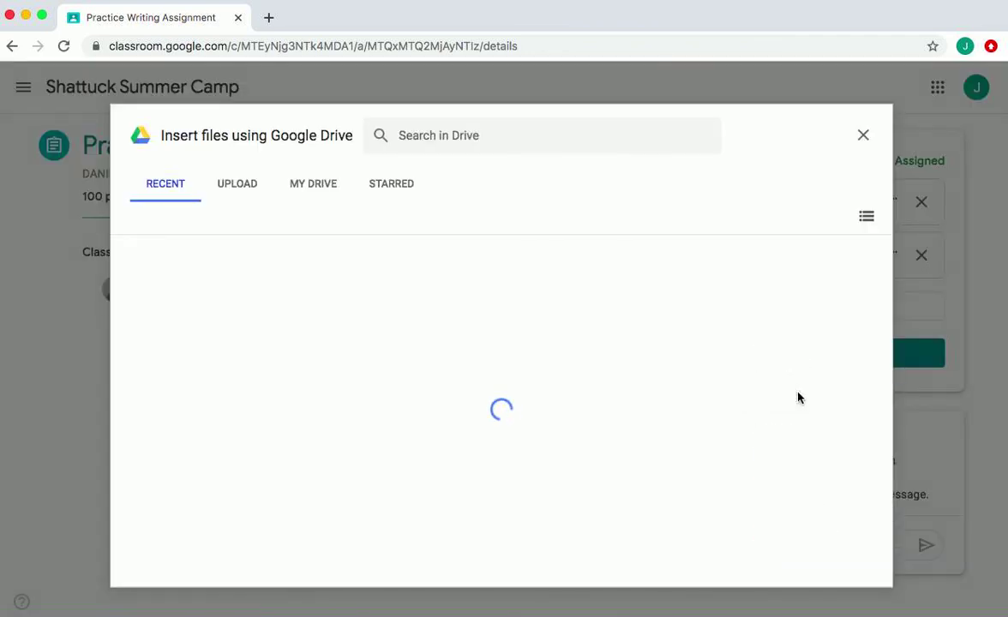
{"action": "left_click", "coordinate": [236, 191]}
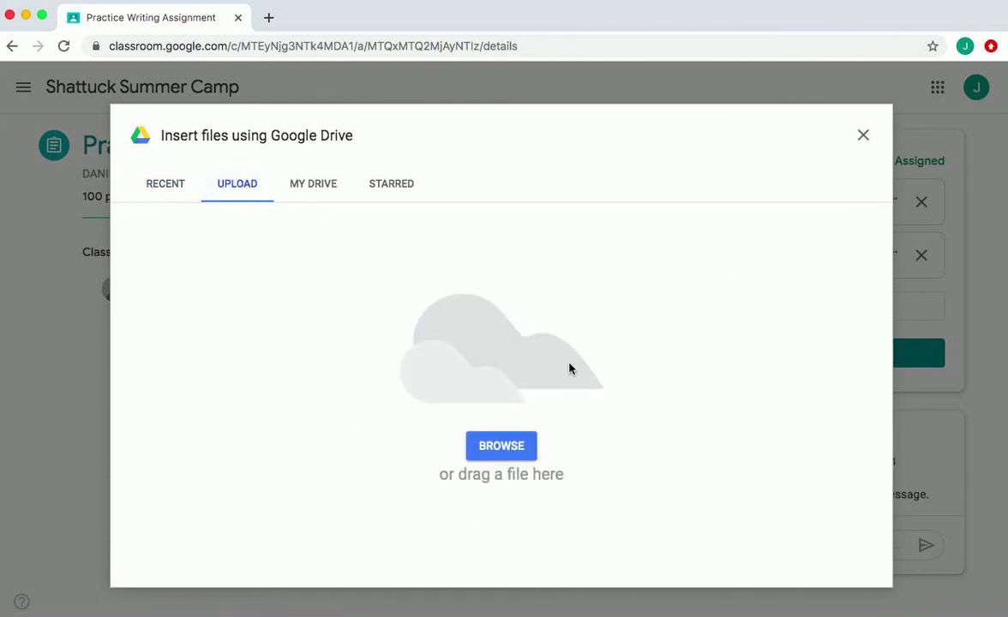
{"action": "left_click", "coordinate": [862, 136]}
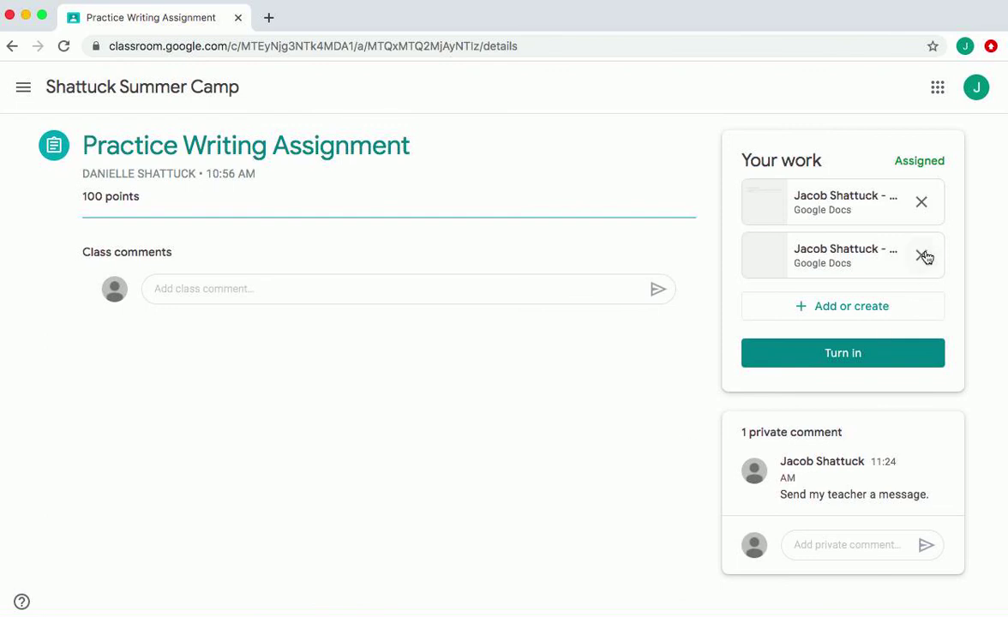
Turn in the Practice Writing Assignment with both attached documents and check its submission status in the Shattuck Summer Camp classwork
{"action": "left_click", "coordinate": [842, 353]}
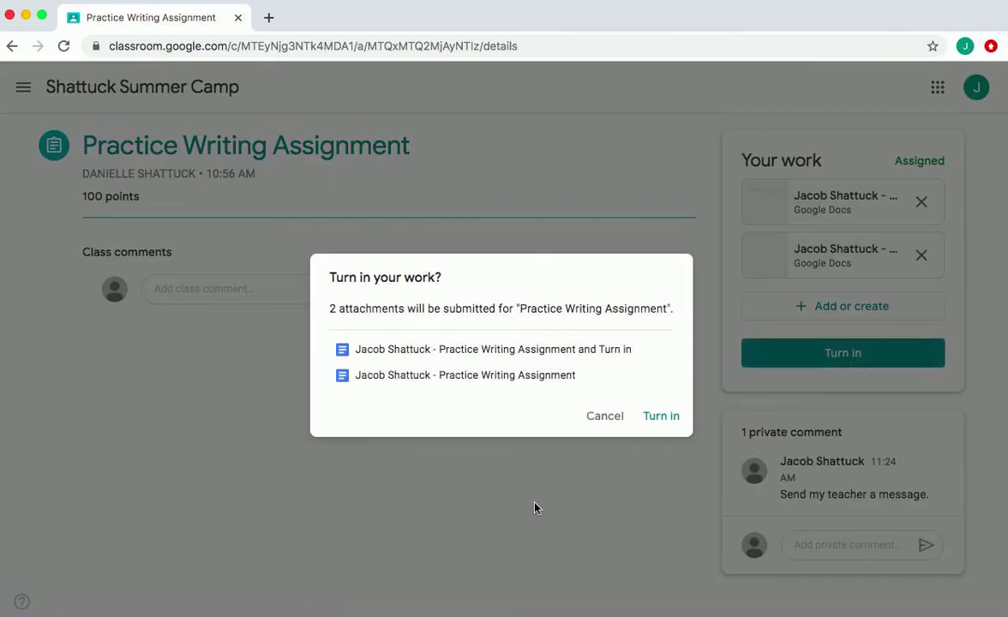
{"action": "left_click", "coordinate": [658, 416]}
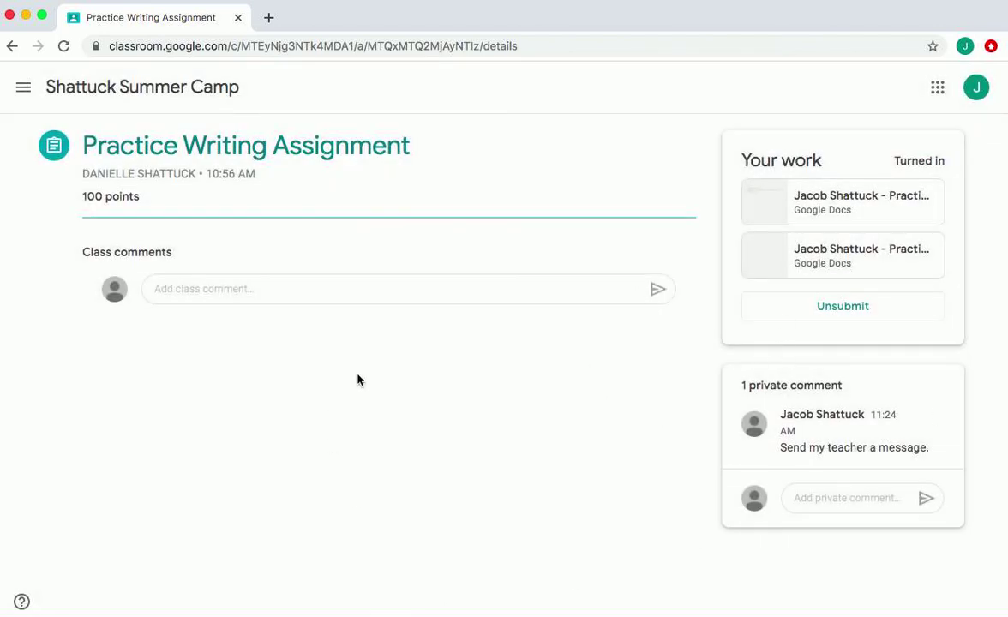
{"action": "left_click", "coordinate": [152, 89]}
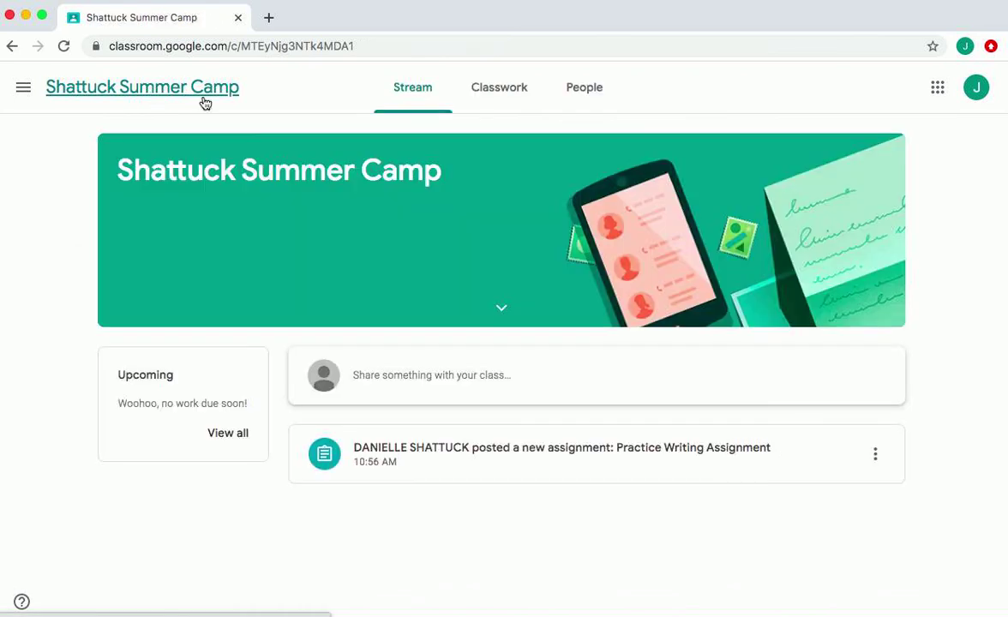
{"action": "left_click", "coordinate": [506, 91]}
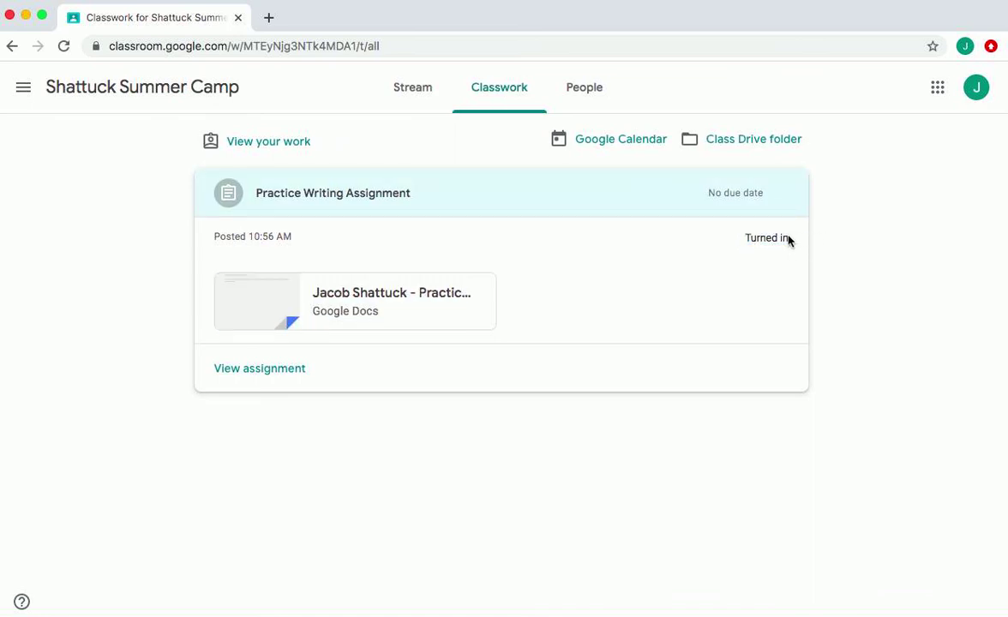
{"action": "left_click_drag", "start_coordinate": [747, 237], "coordinate": [784, 238]}
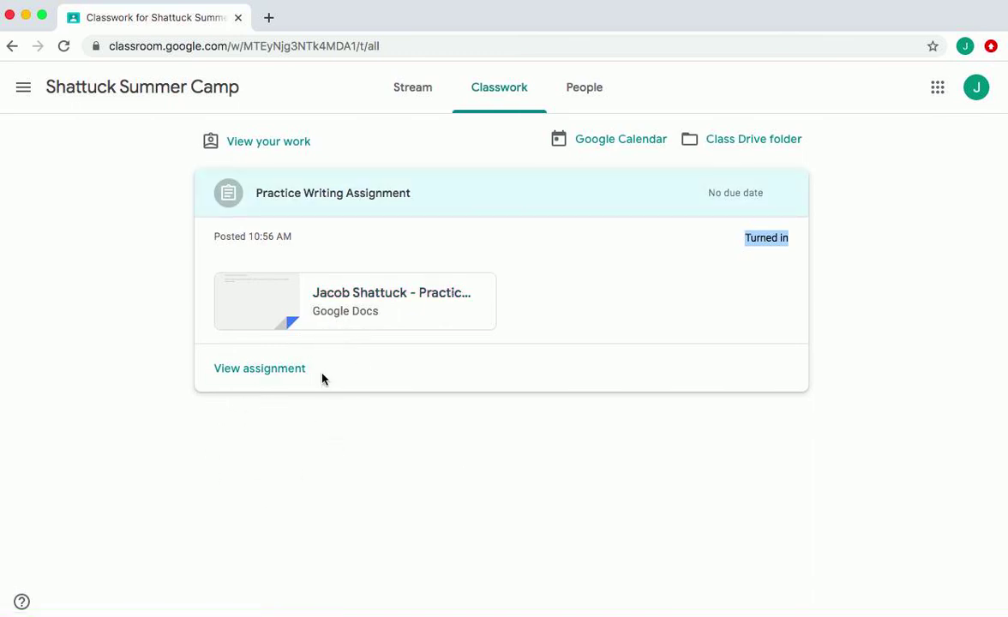
View the submitted assignment's details page and return to the Shattuck Summer Camp classwork list
{"action": "left_click", "coordinate": [258, 370]}
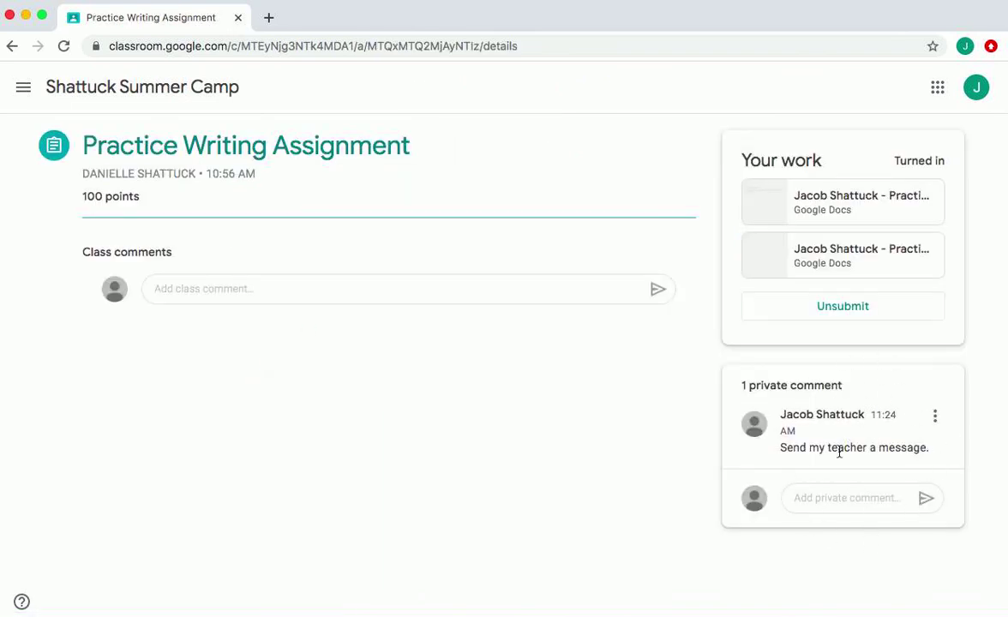
{"action": "left_click", "coordinate": [126, 87]}
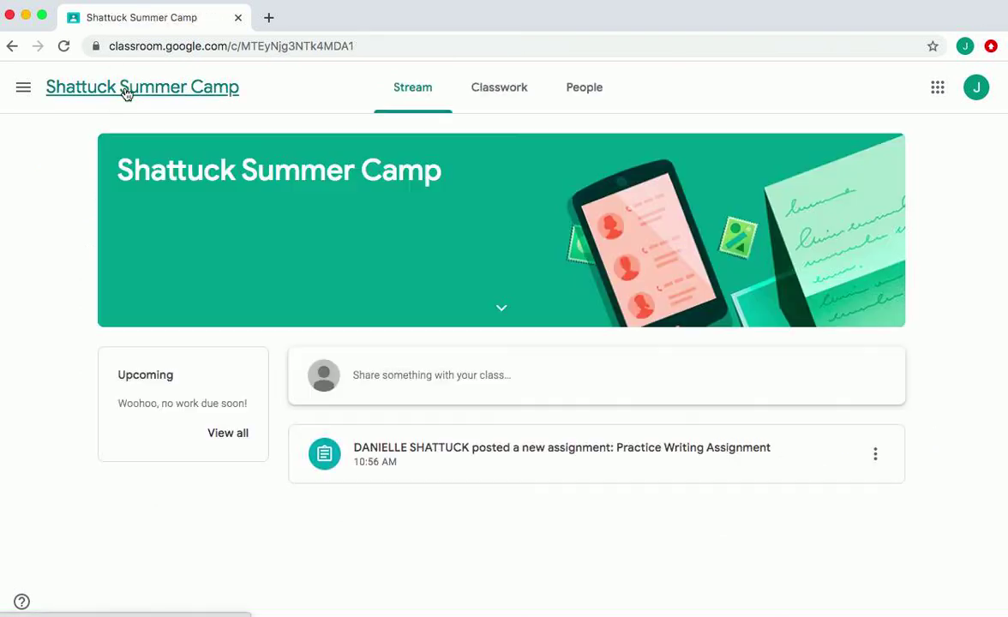
{"action": "left_click", "coordinate": [502, 96]}
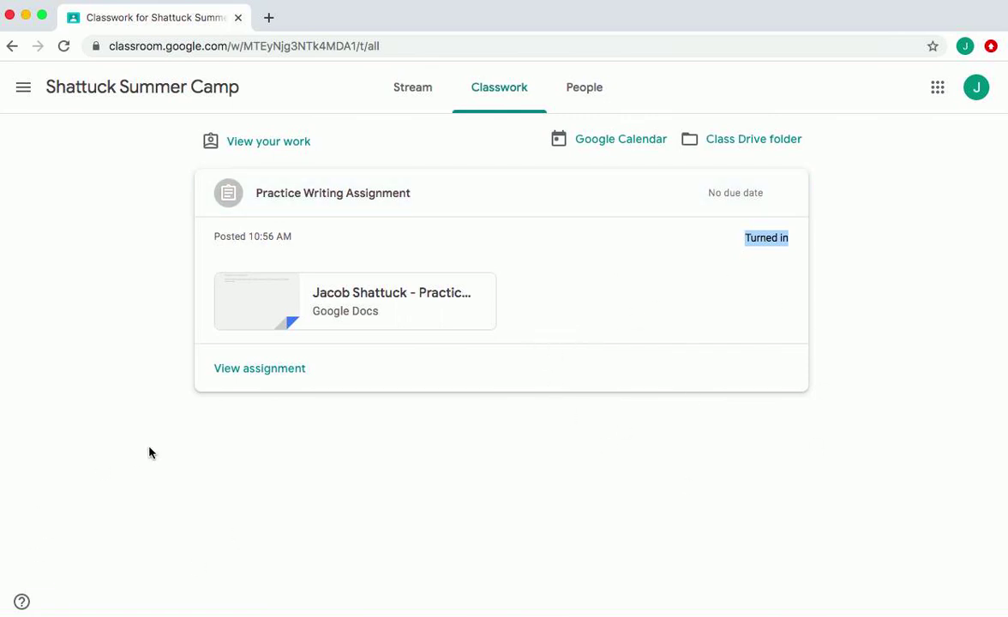
{"action": "left_click", "coordinate": [622, 0]}
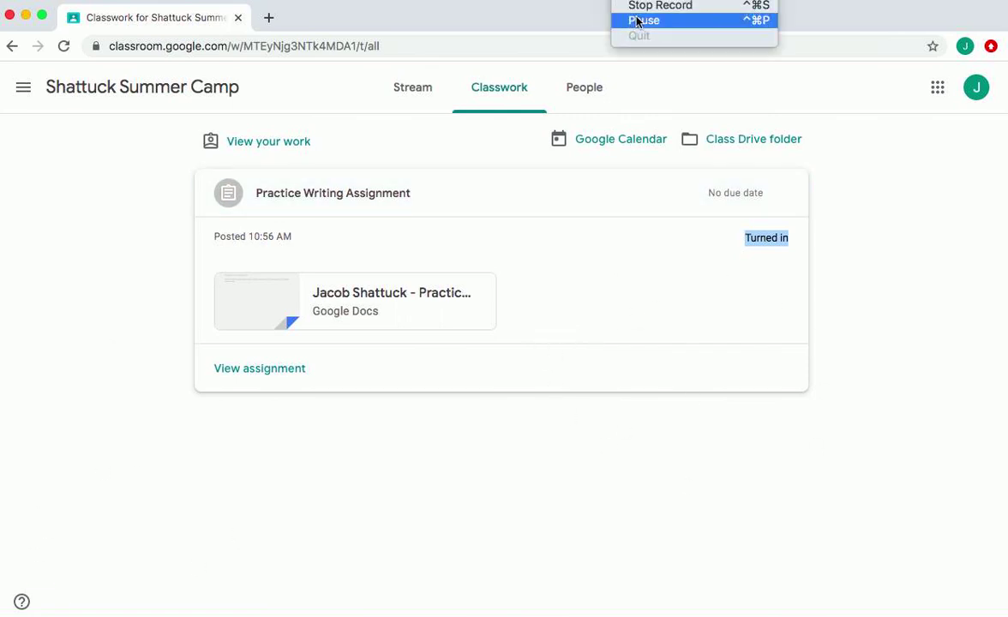